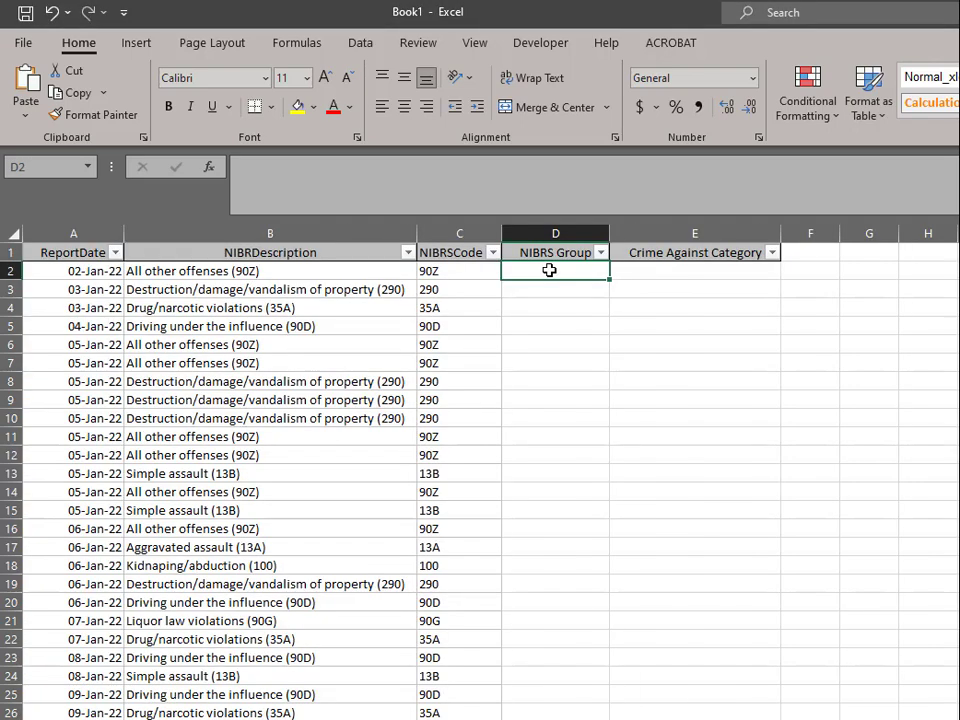
- Enter a VLOOKUP in D2 that looks up C2 in NIBRS!A1:B29 and returns column 2
text(=)
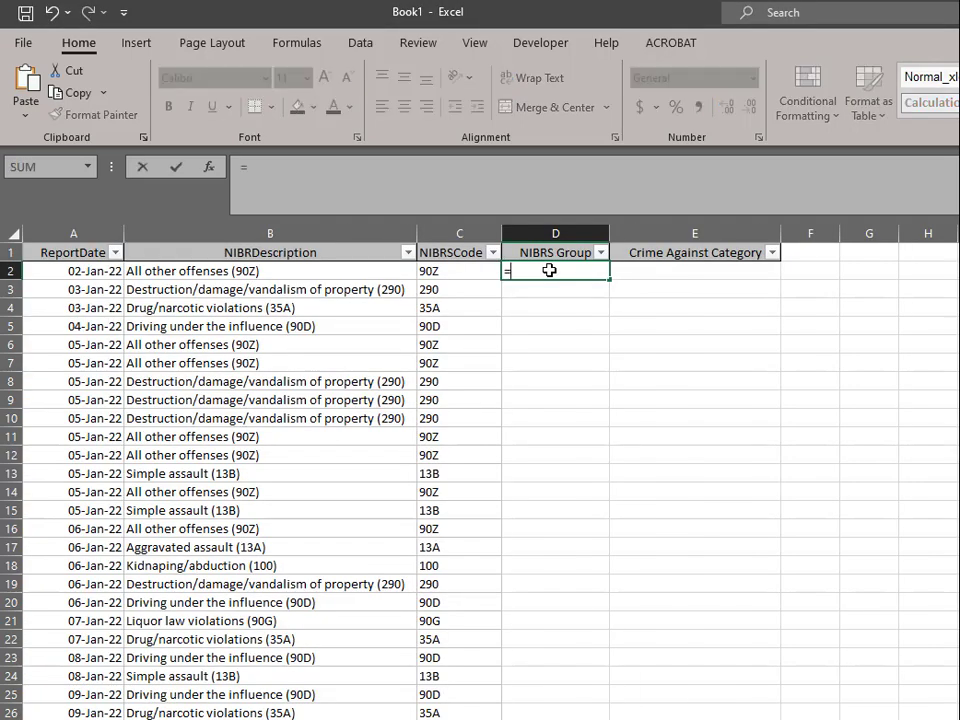
text(vl)
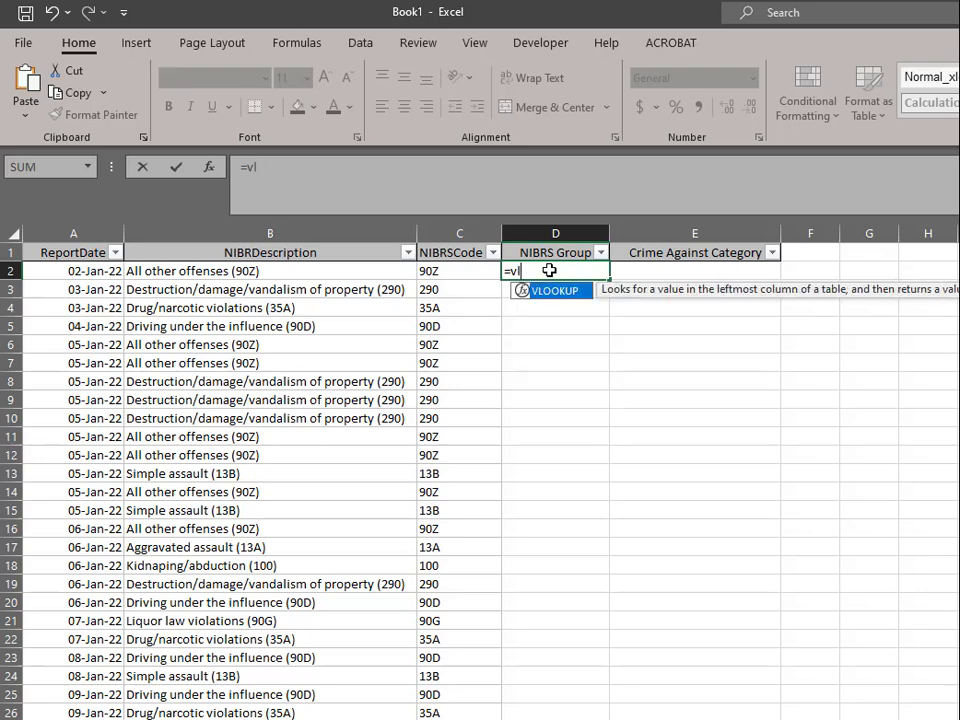
double_click(553, 292)
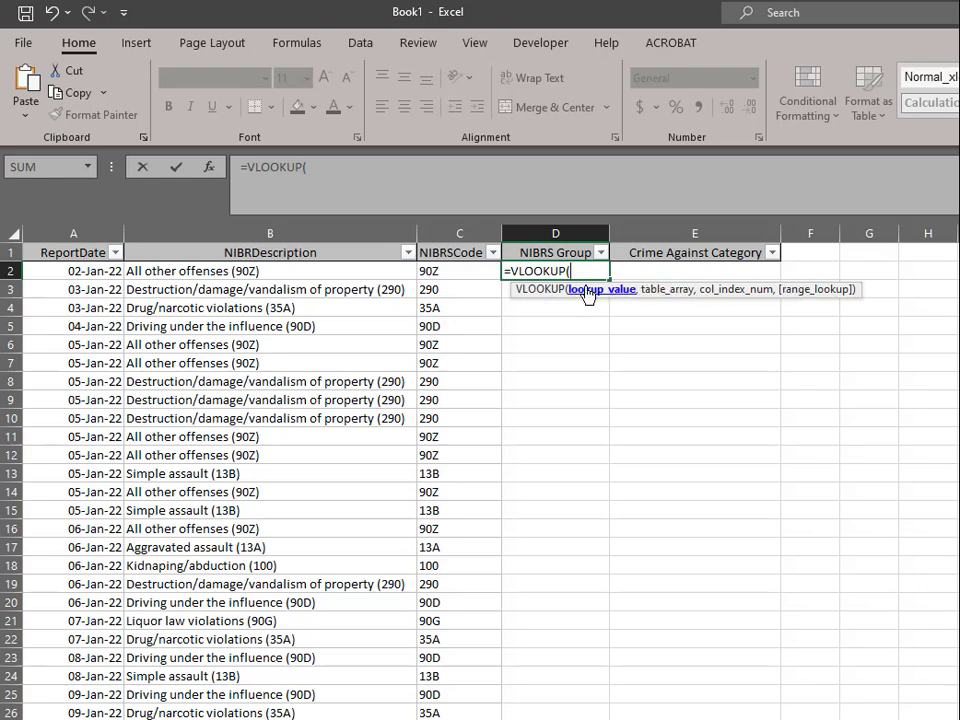
click(445, 271)
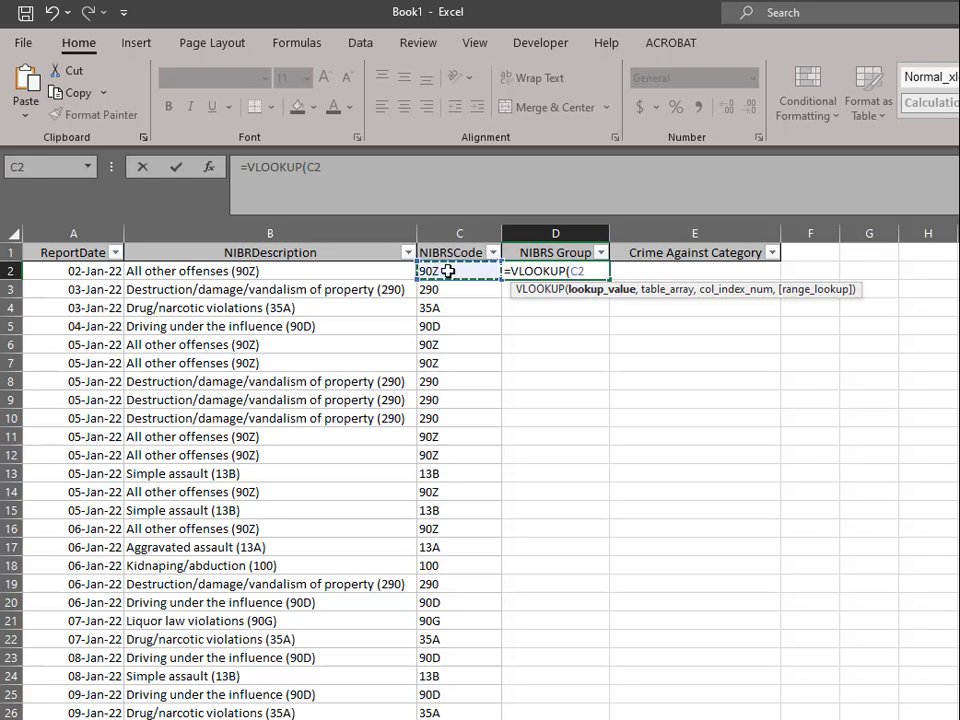
text(,)
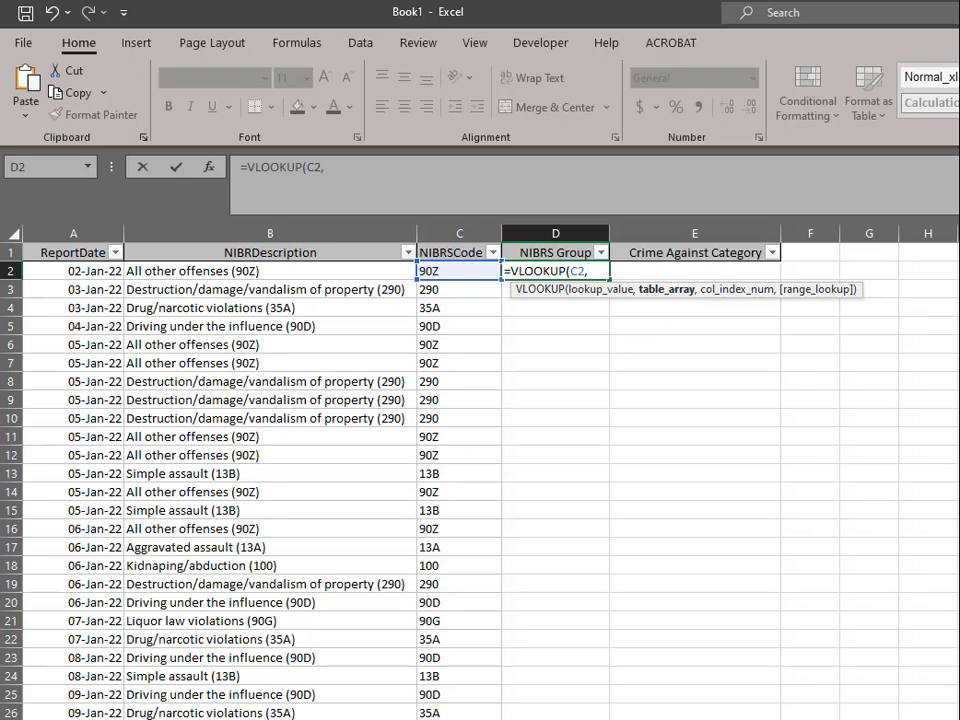
click(190, 719)
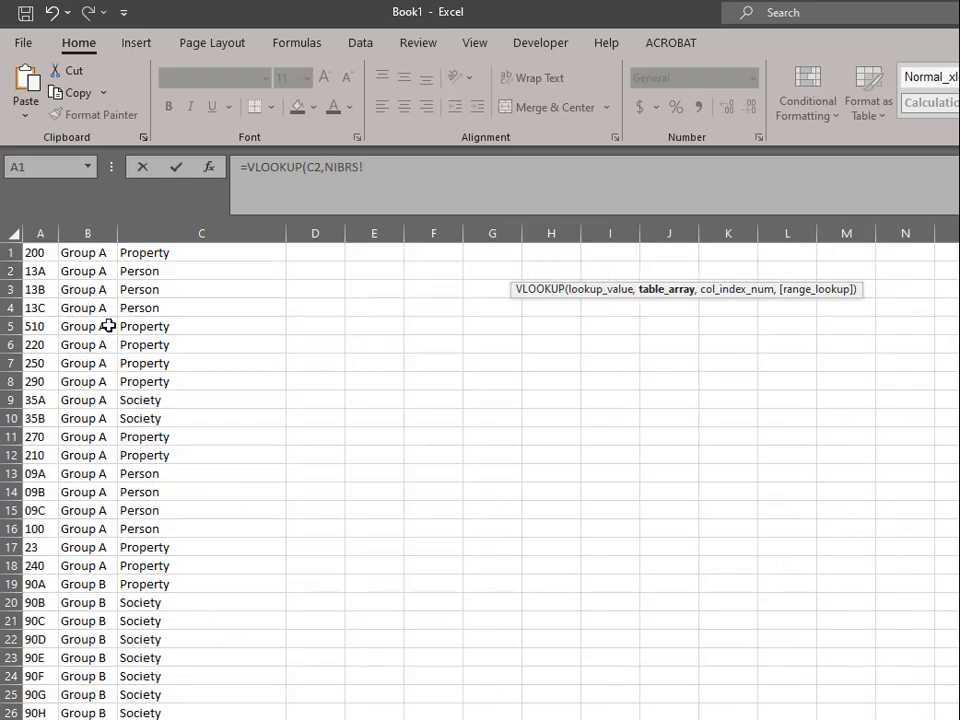
click(35, 252)
drag(35, 252, 88, 719)
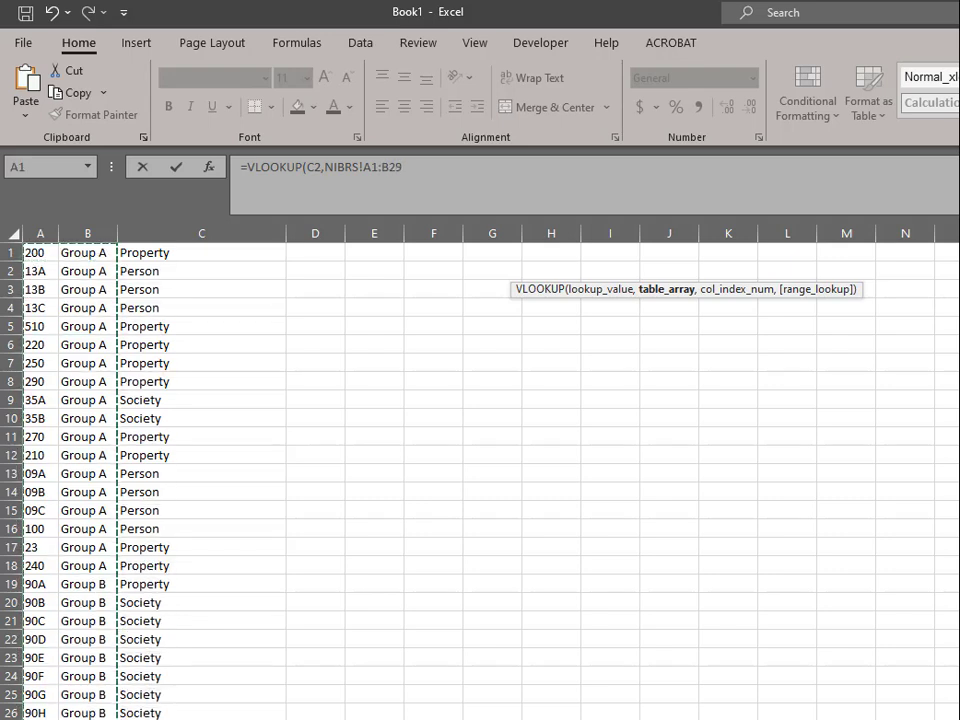
text(,2)
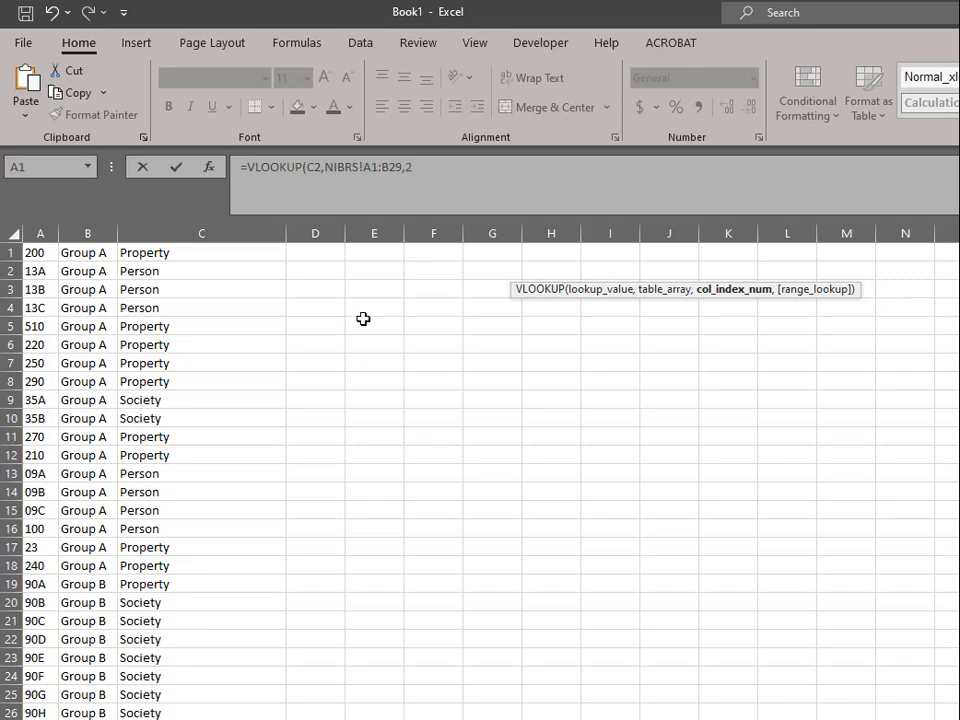
text())
key(Return)
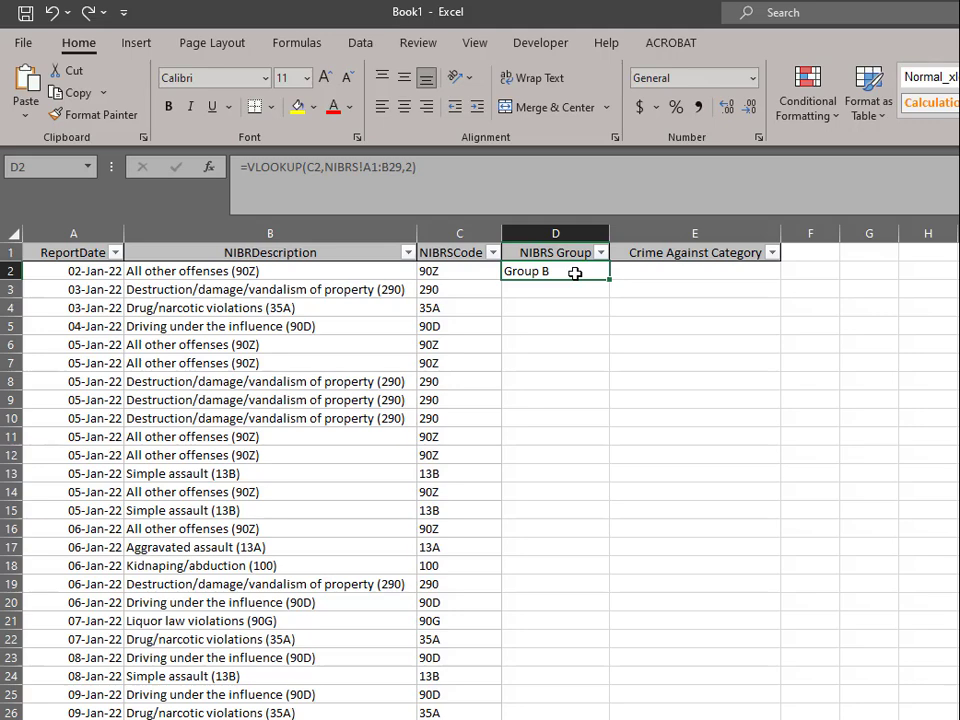
- Fill the D2 VLOOKUP down the NIBRS Group column and check the lookup ranges in D17 and D22
drag(363, 168, 403, 169)
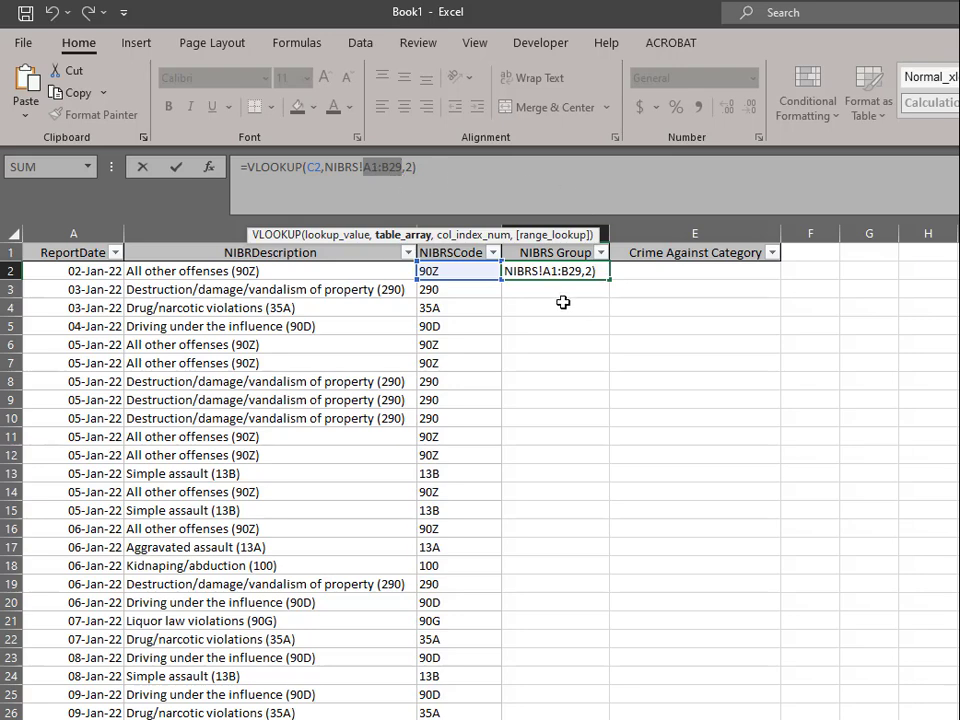
key(Return)
click(595, 272)
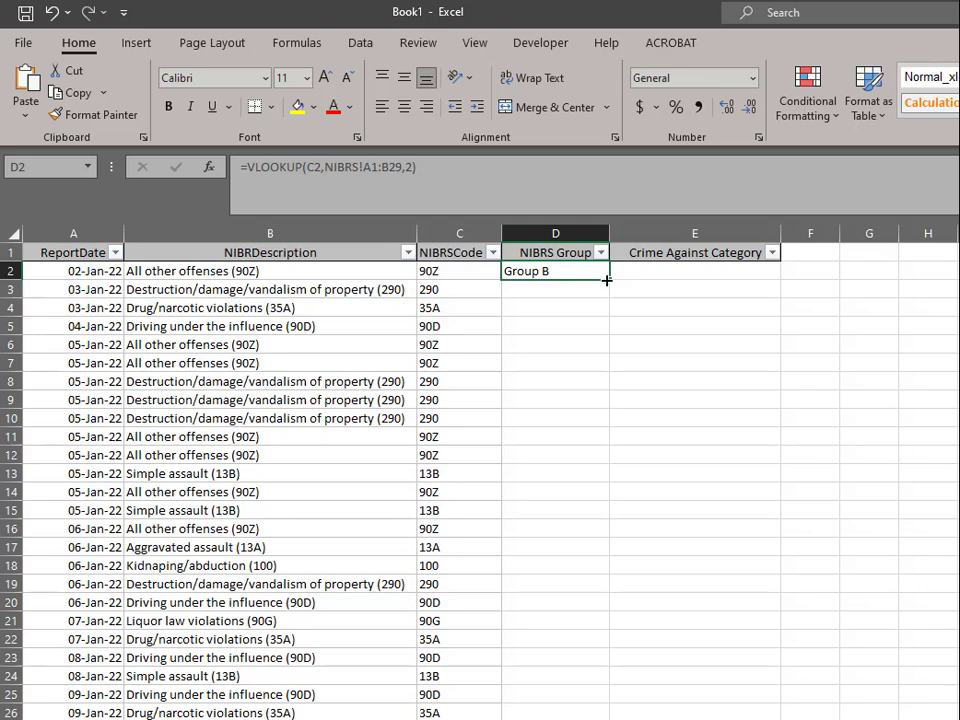
double_click(611, 277)
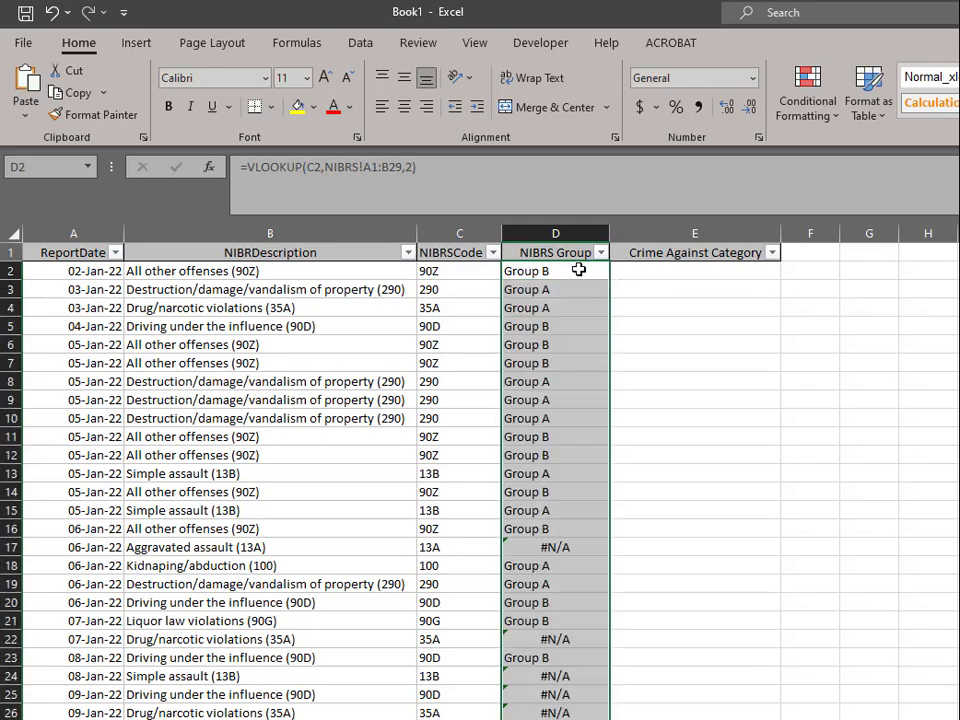
click(531, 544)
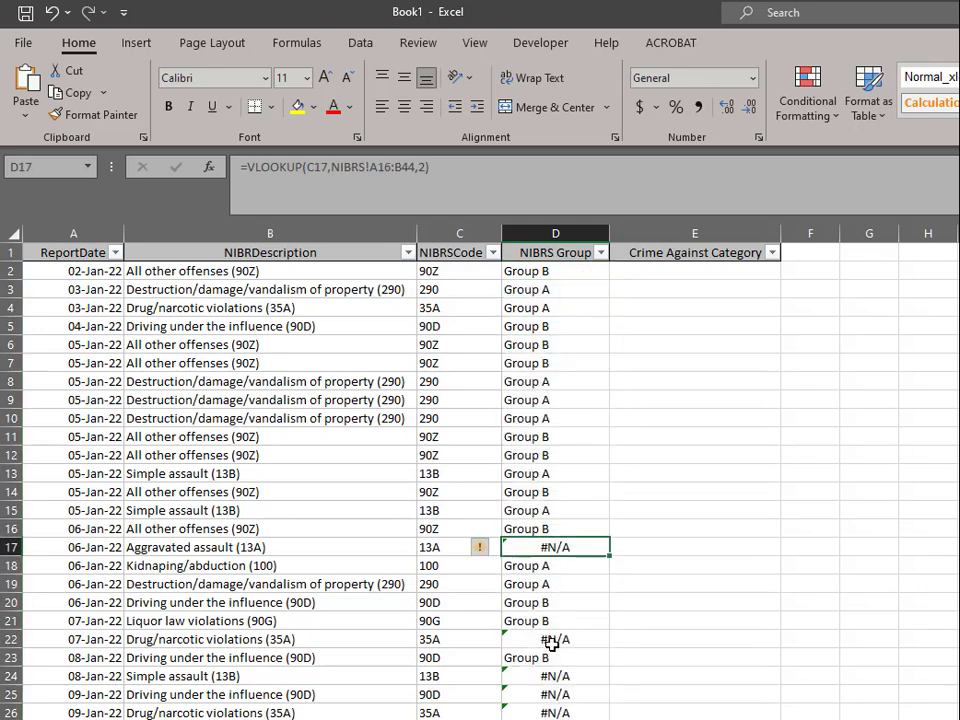
click(553, 641)
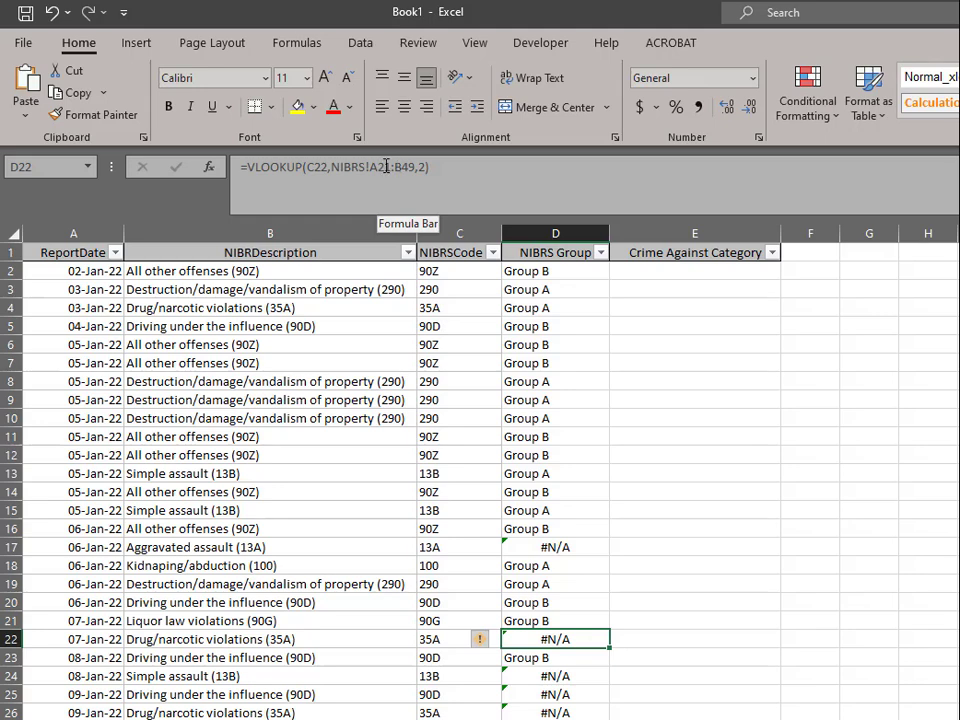
- Make the table range in D2's VLOOKUP absolute as NIBRS!$A$1:$B$29 and refill the formula down the NIBRS Group column
click(540, 268)
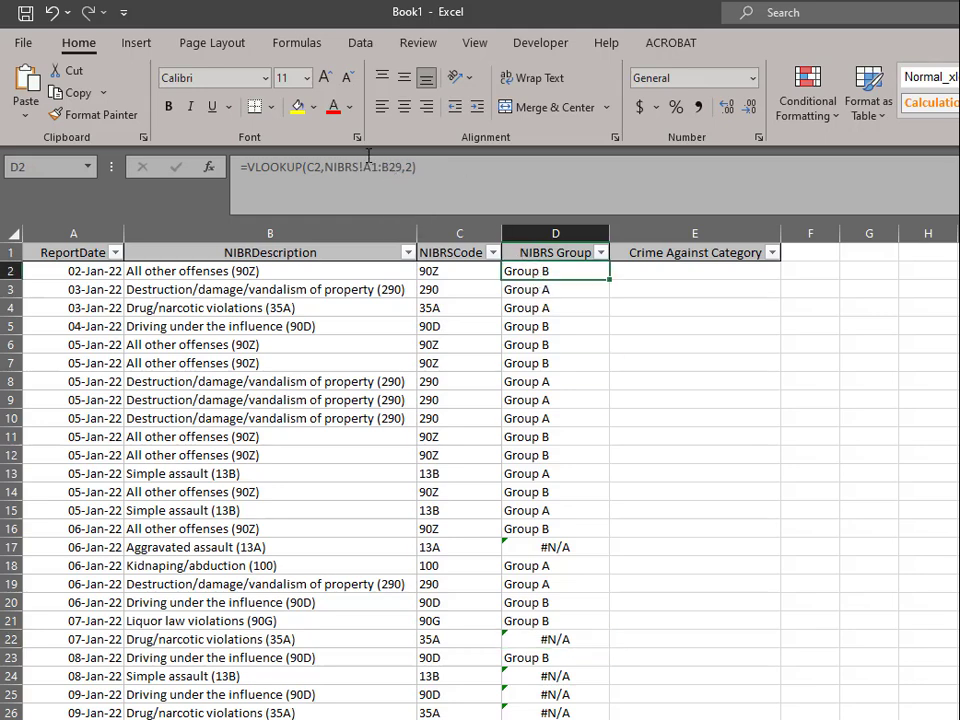
click(370, 170)
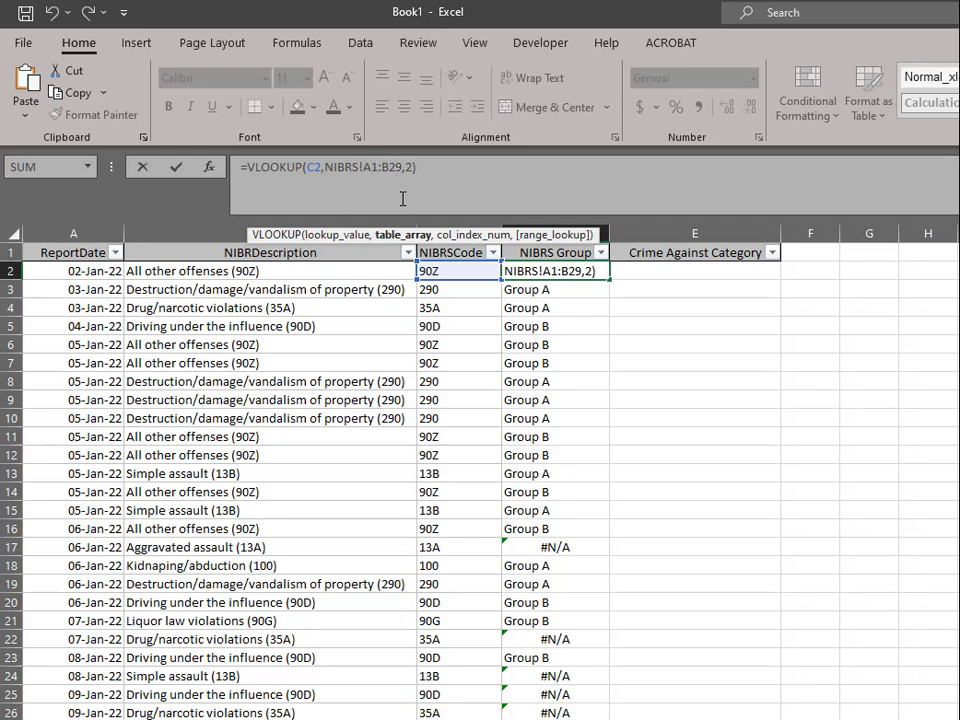
key(F4)
key(F4)
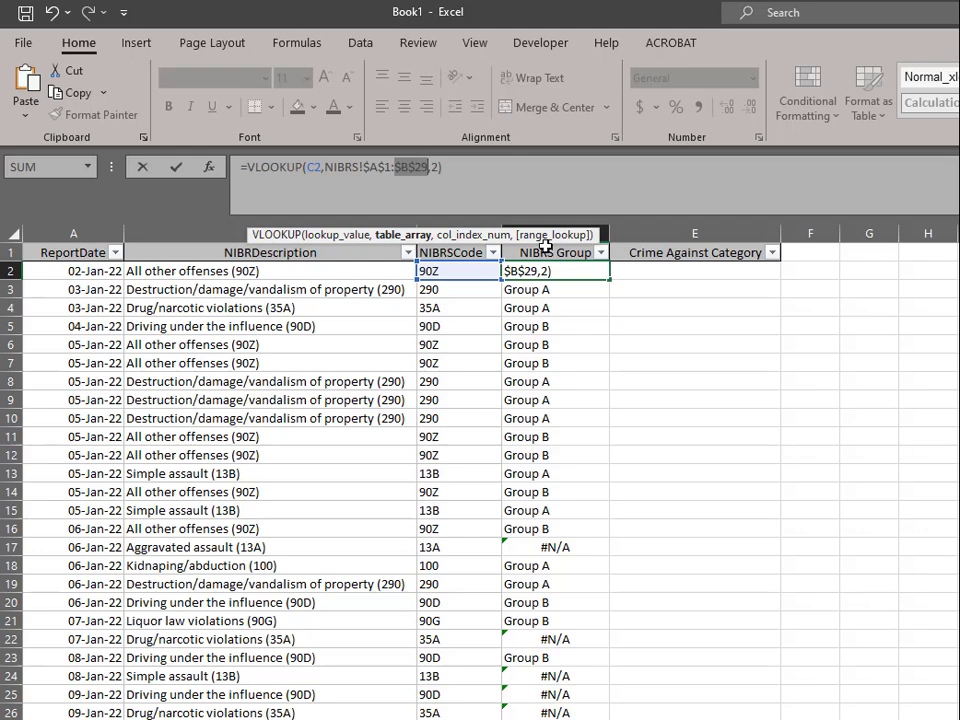
key(Return)
click(566, 268)
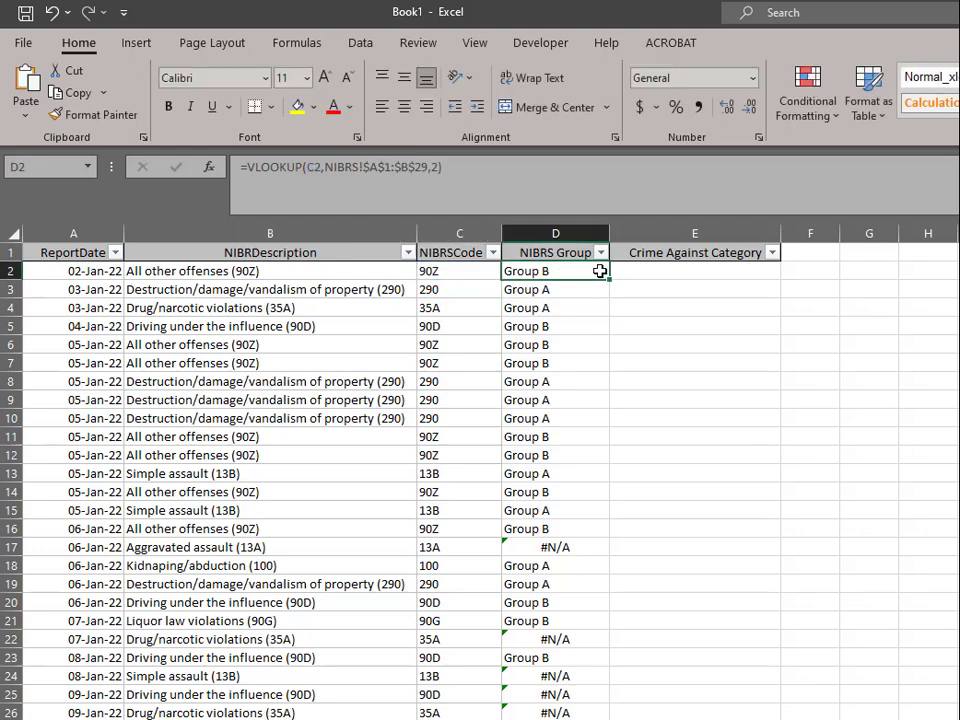
double_click(610, 278)
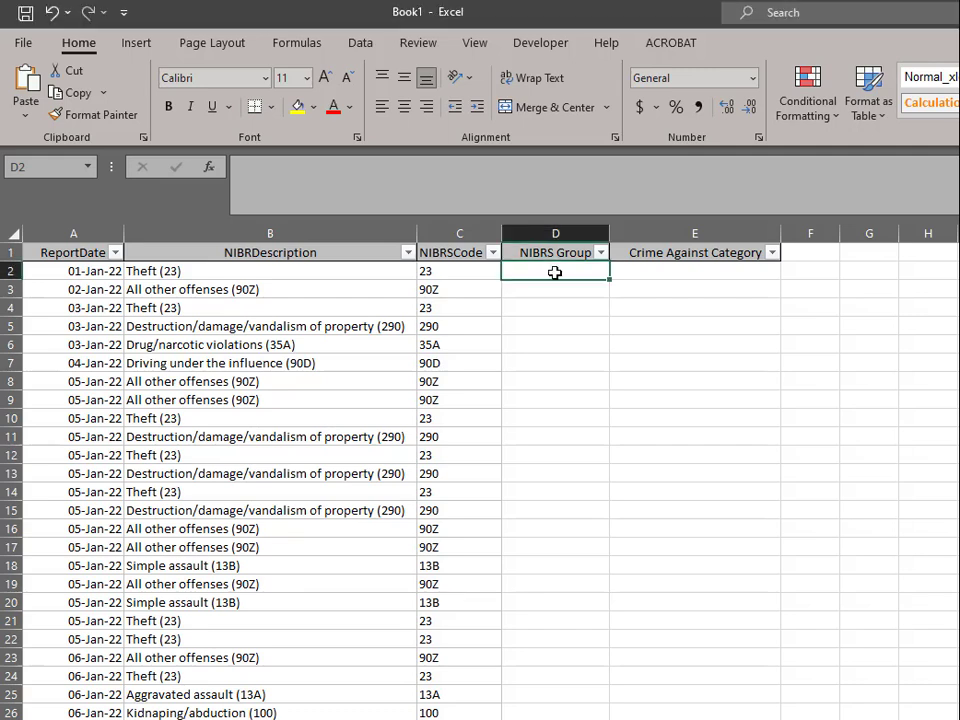
- Build an XLOOKUP in the empty D2 with lookup value C2, lookup array NIBRS!A1:A29 and return array NIBRS!B1:C29
text(=x)
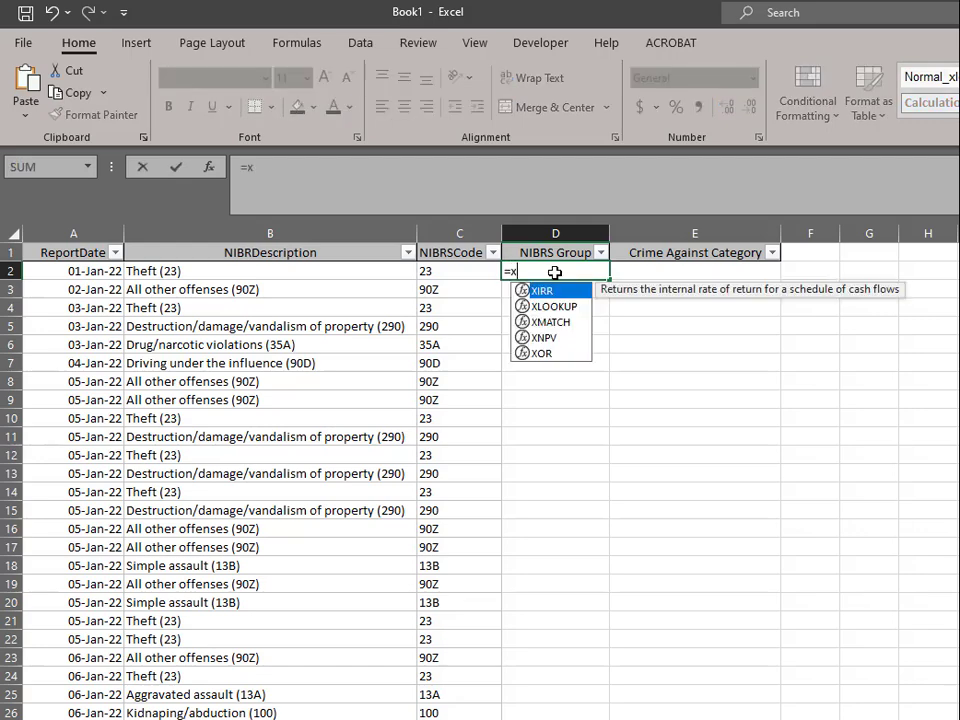
text(lo)
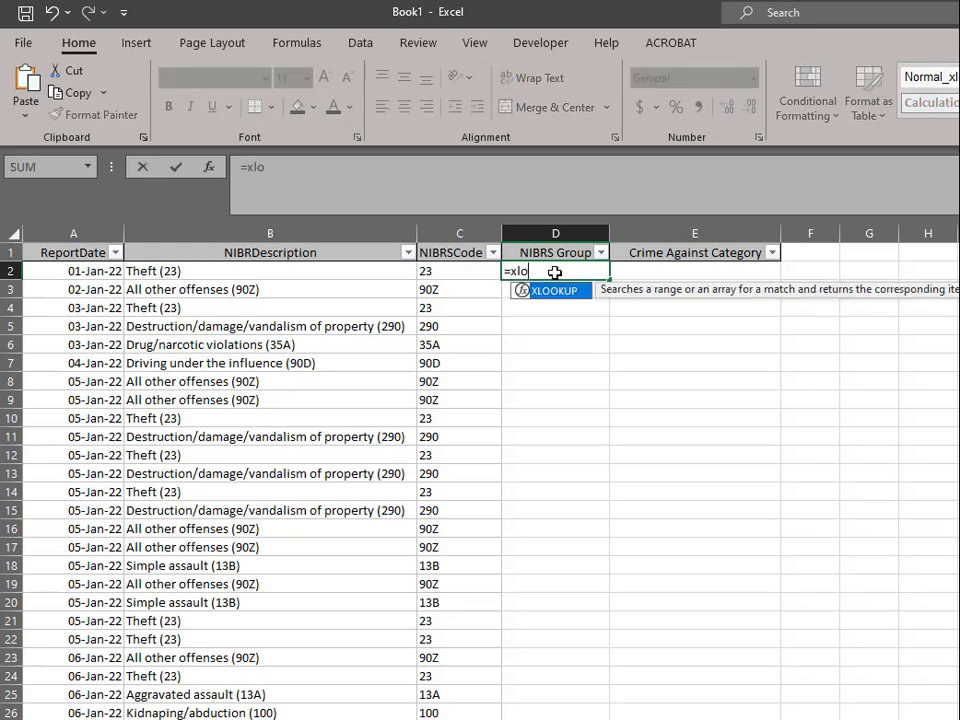
double_click(566, 292)
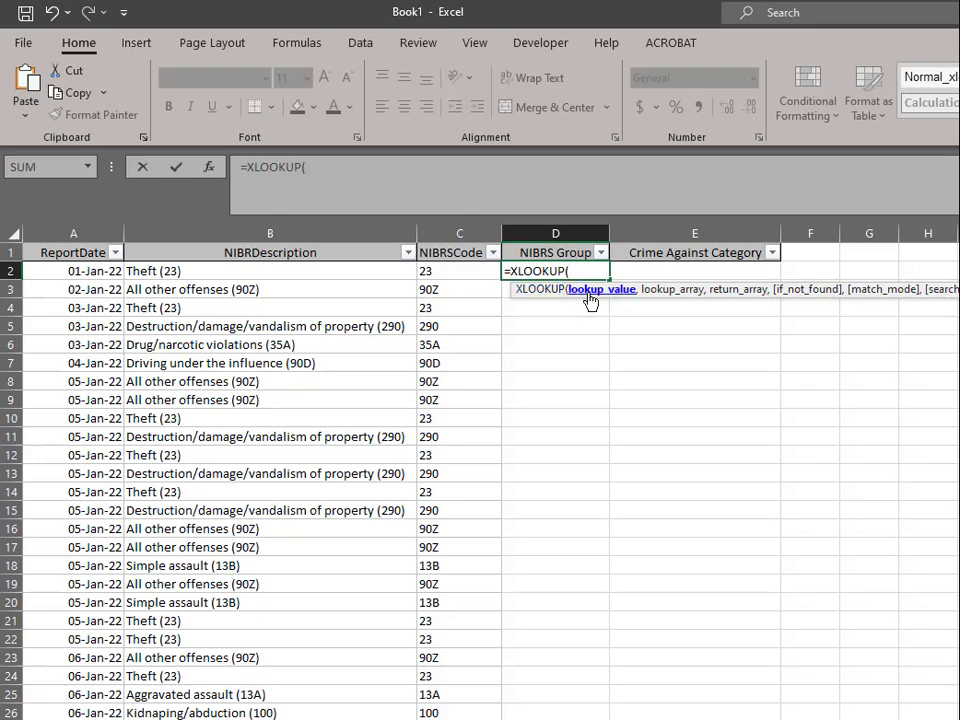
click(432, 271)
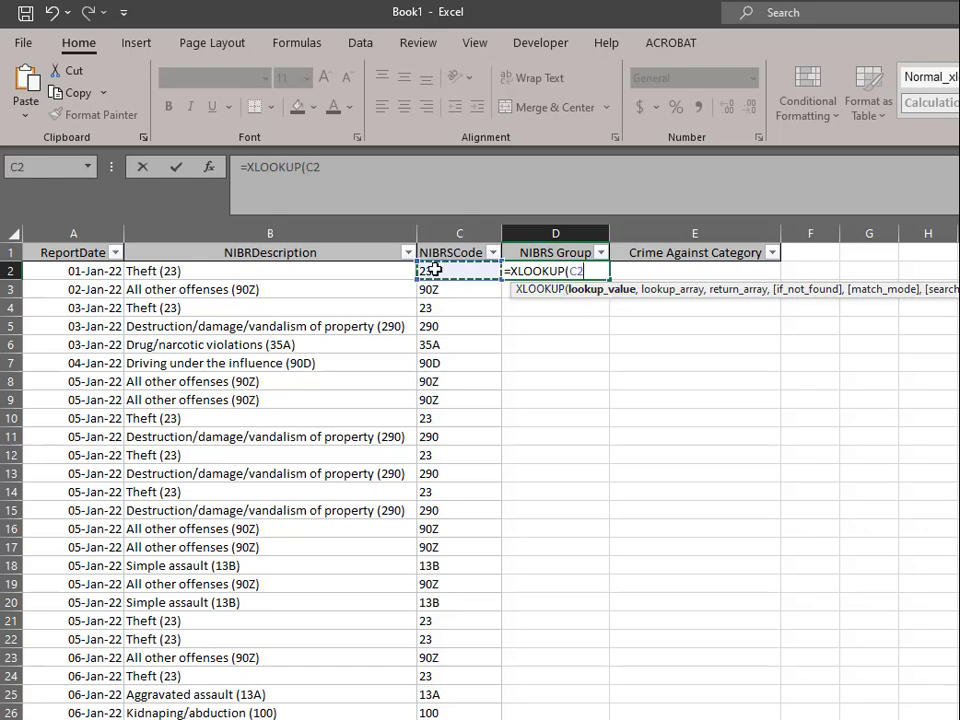
text(,)
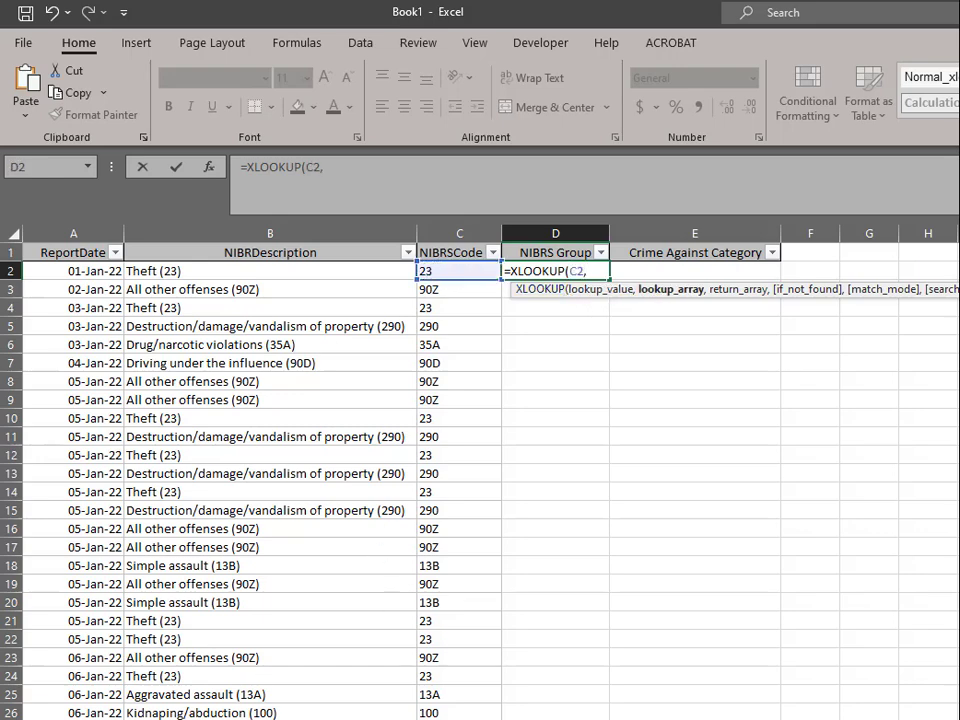
click(185, 718)
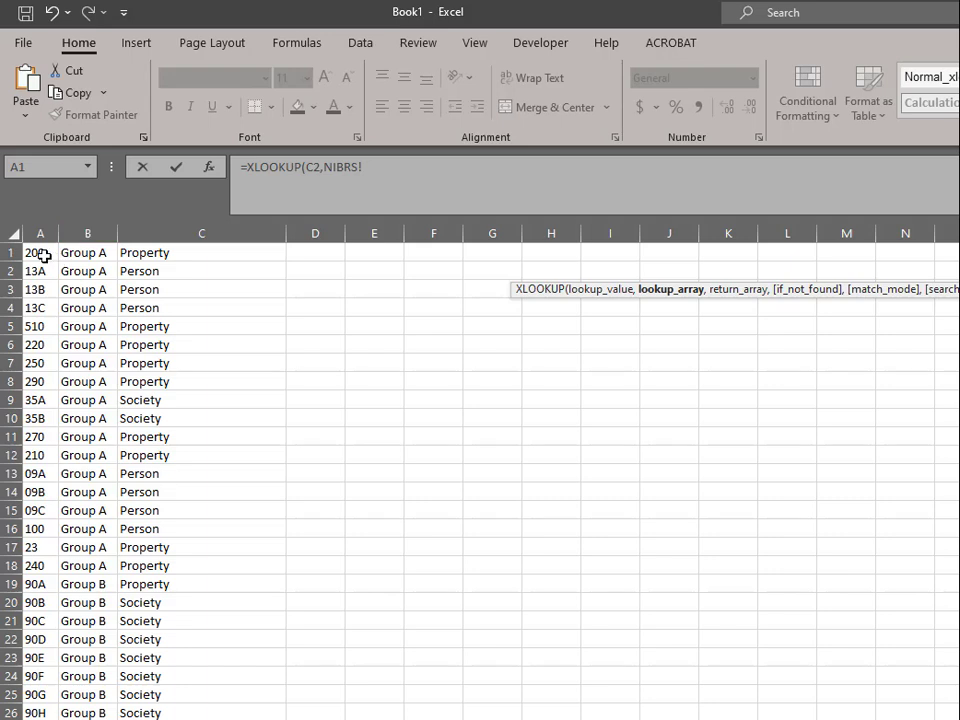
drag(44, 256, 40, 719)
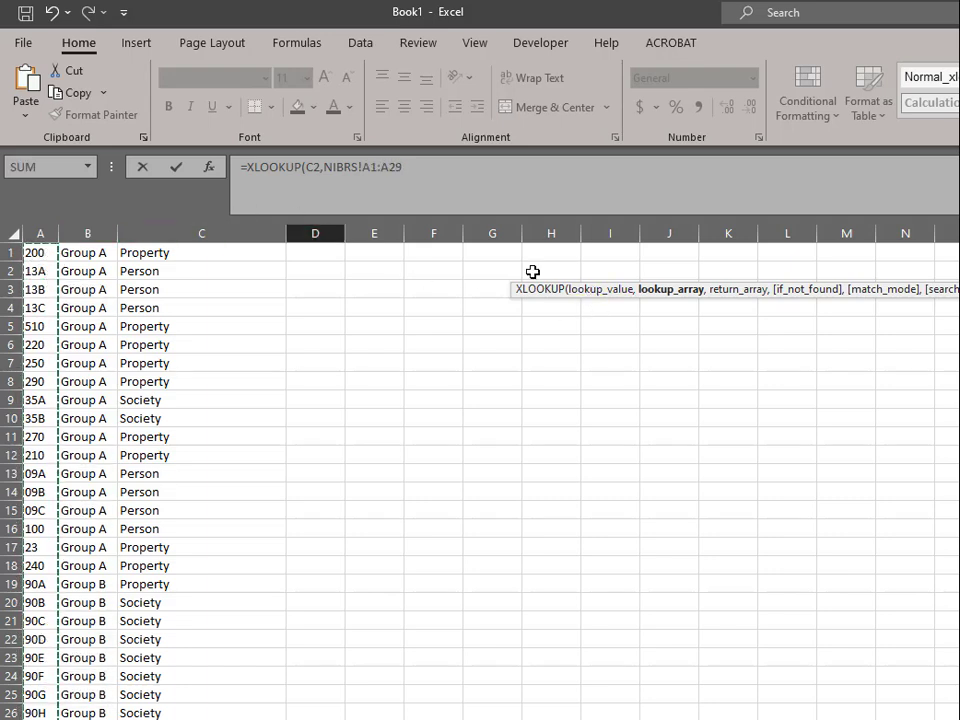
text(,)
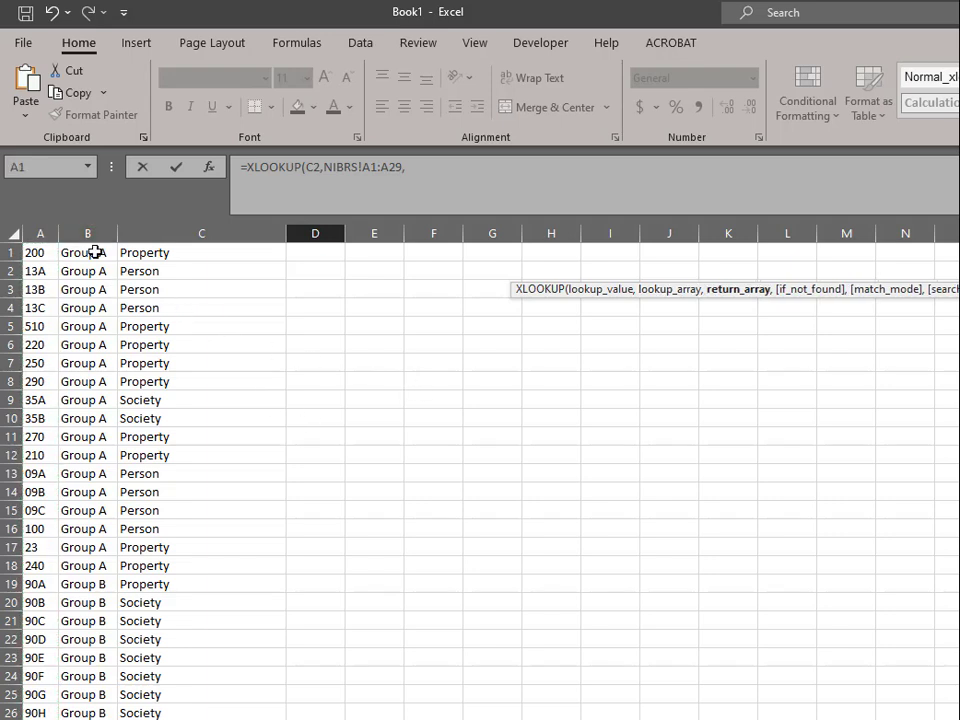
drag(94, 252, 167, 719)
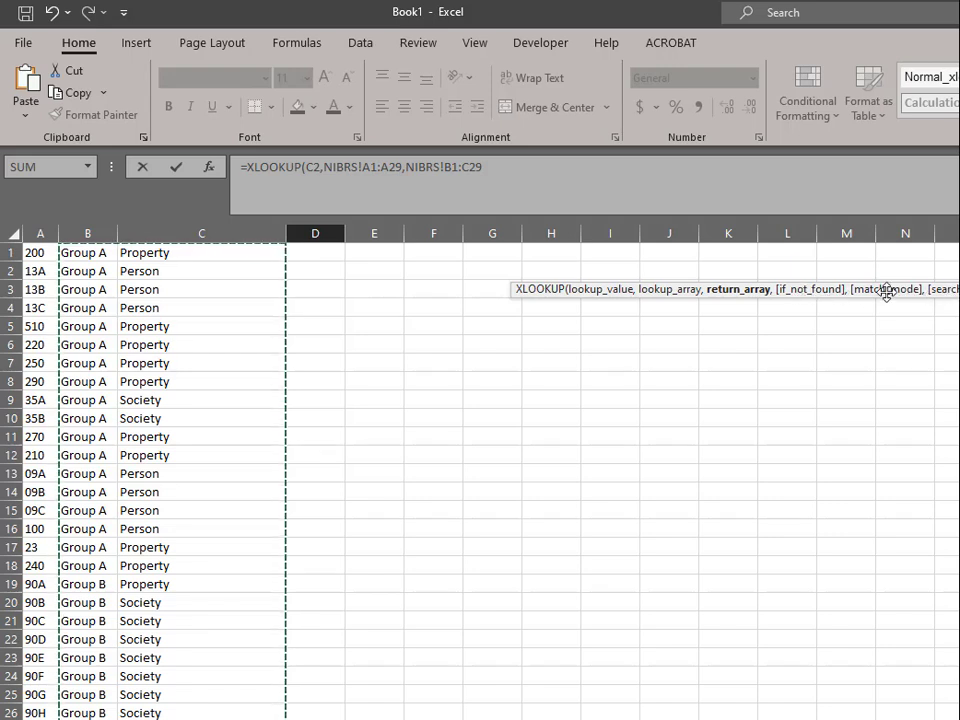
click(530, 188)
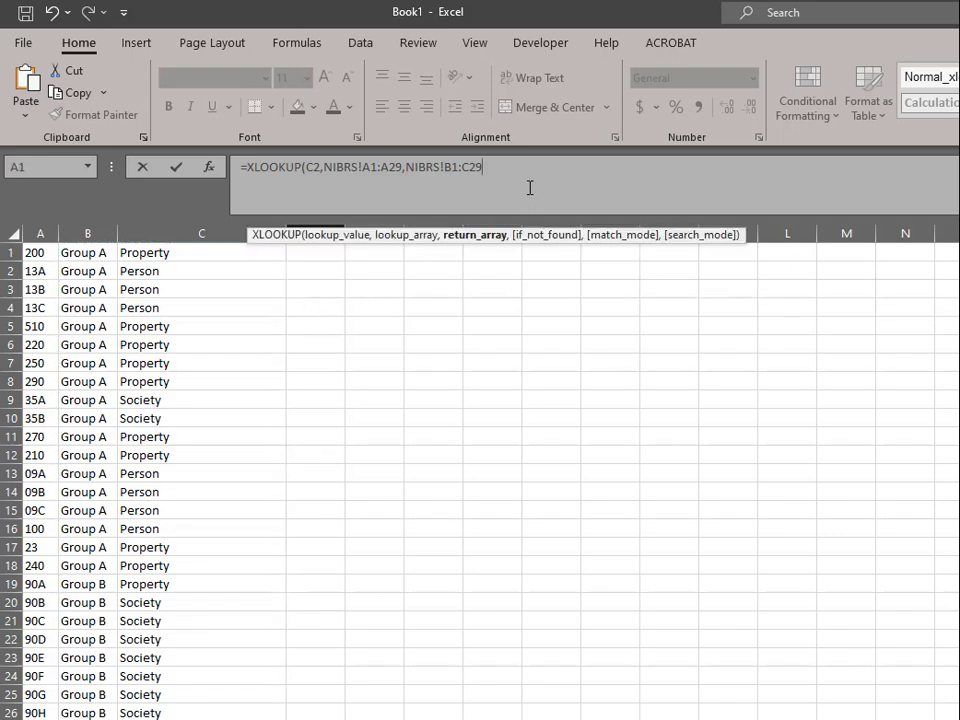
text())
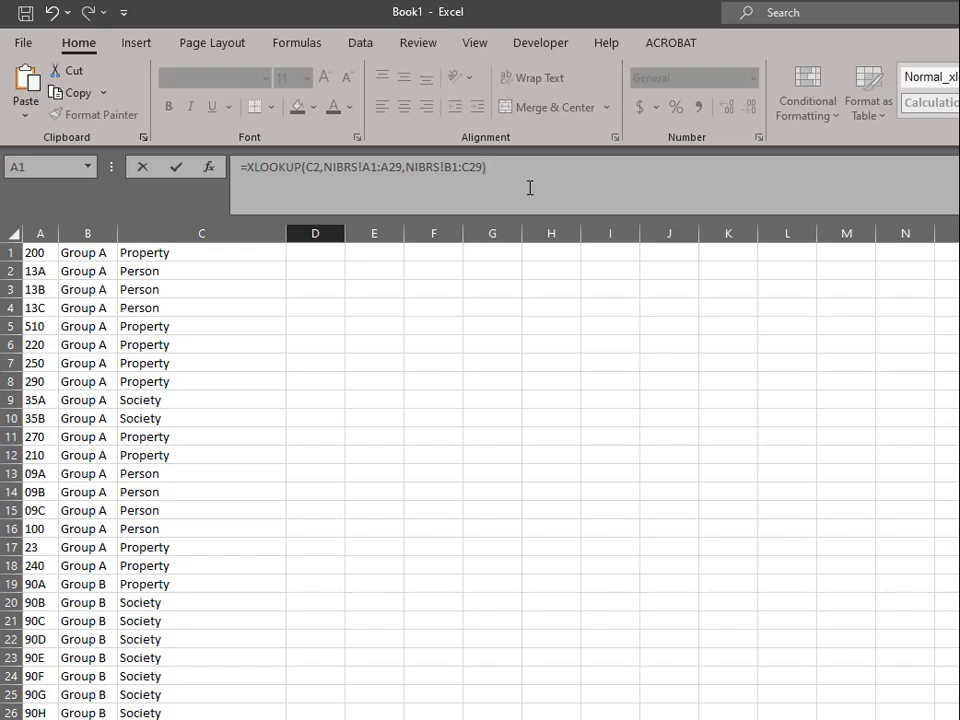
- Make the XLOOKUP ranges absolute as $A$1:$A$29 and $B$1:$C$29, and fill the formula down the NIBRS Group column
click(376, 167)
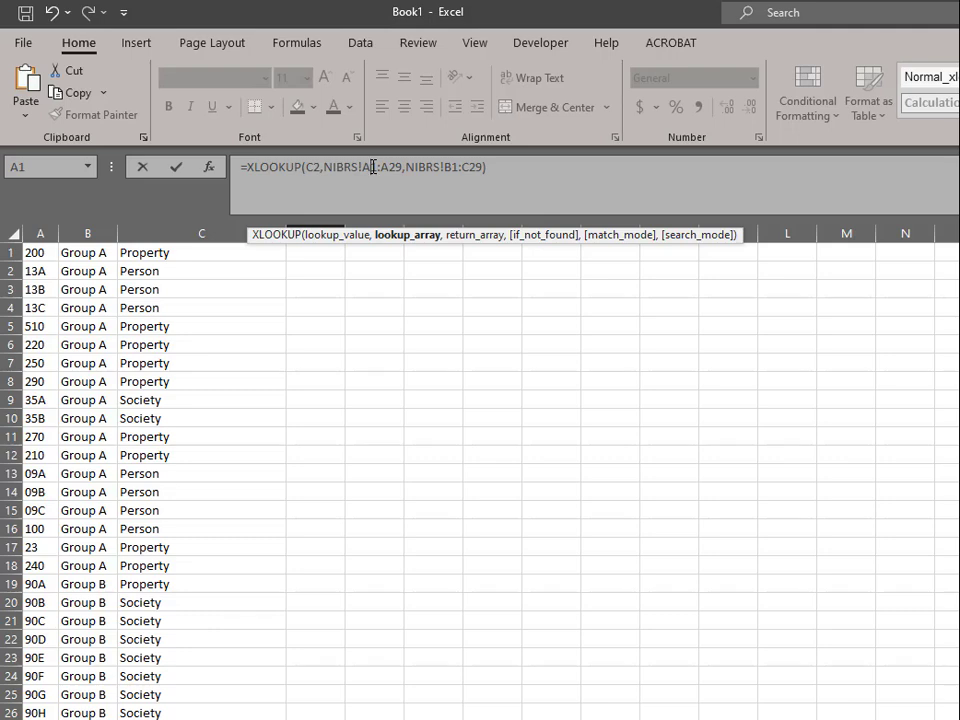
key(F4)
click(406, 167)
key(F4)
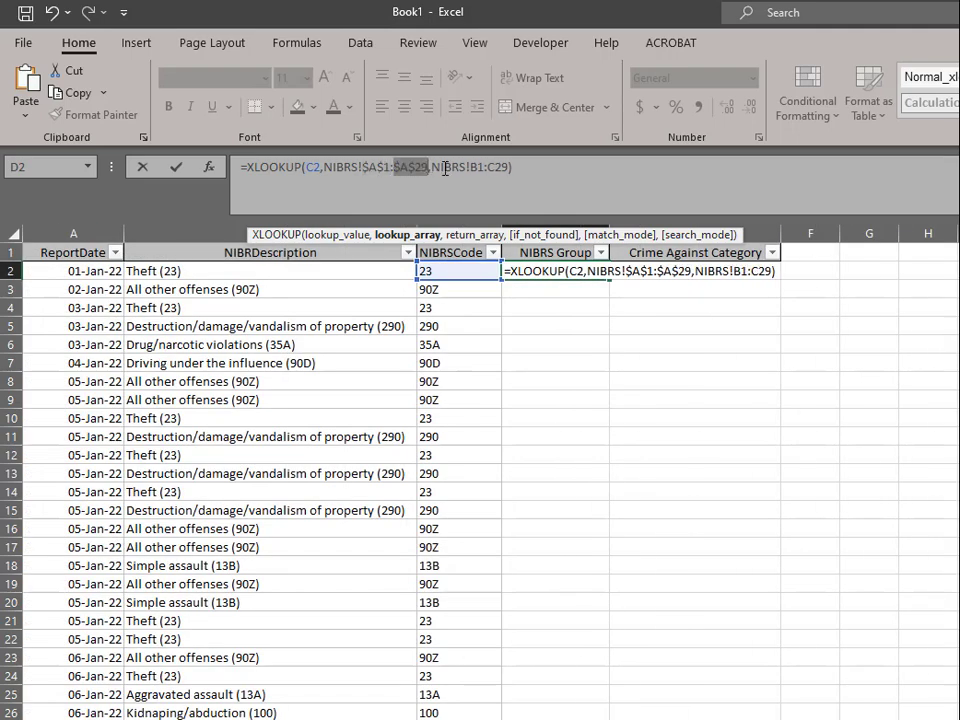
click(482, 168)
key(F4)
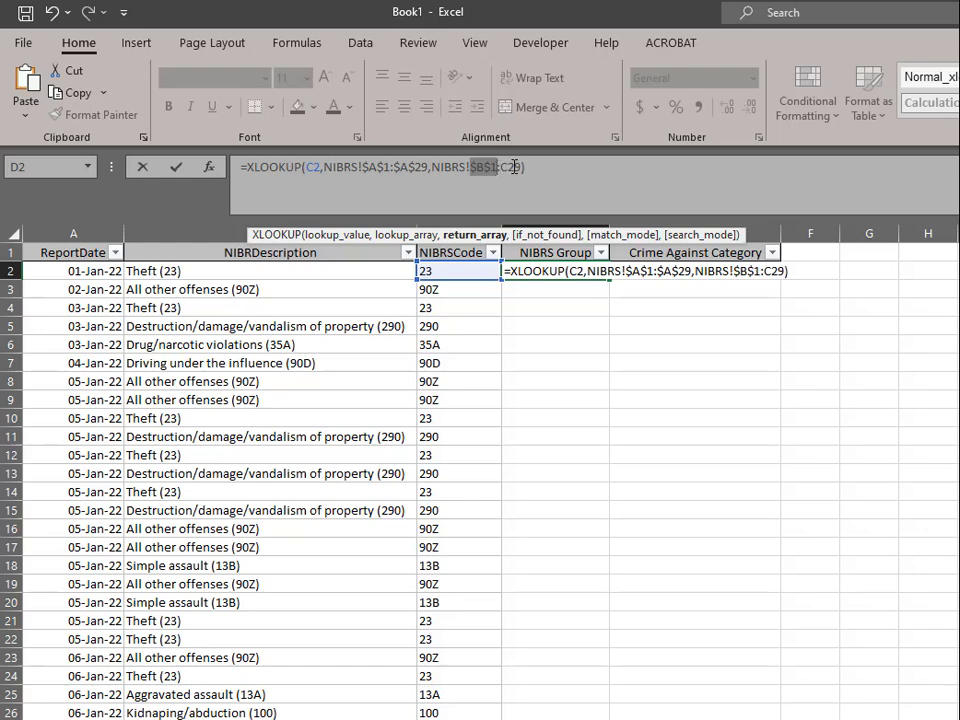
click(514, 167)
key(F4)
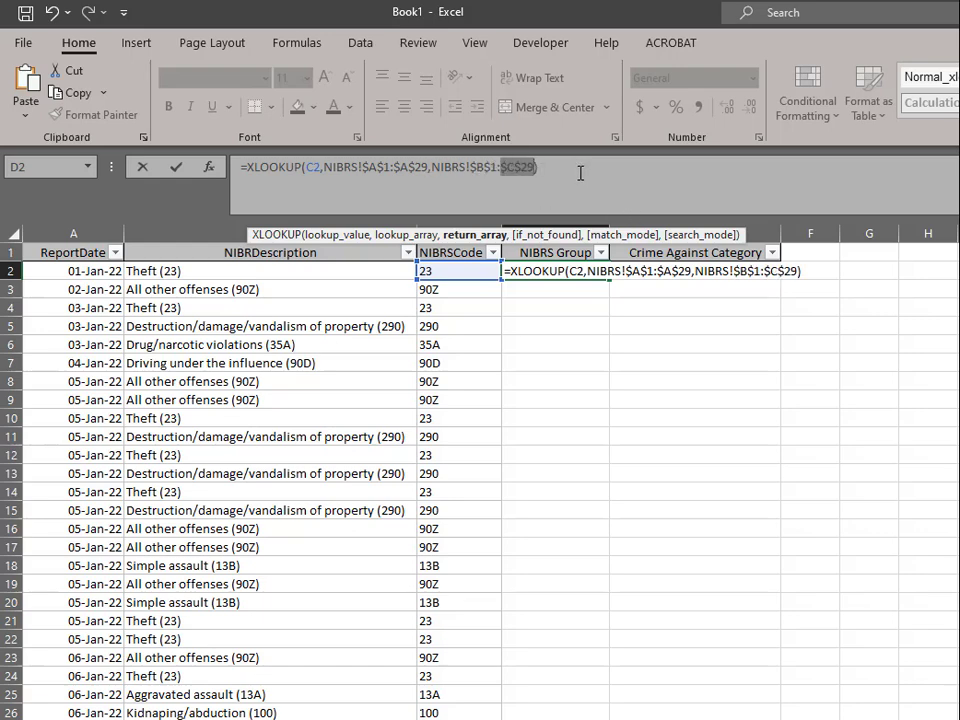
key(Return)
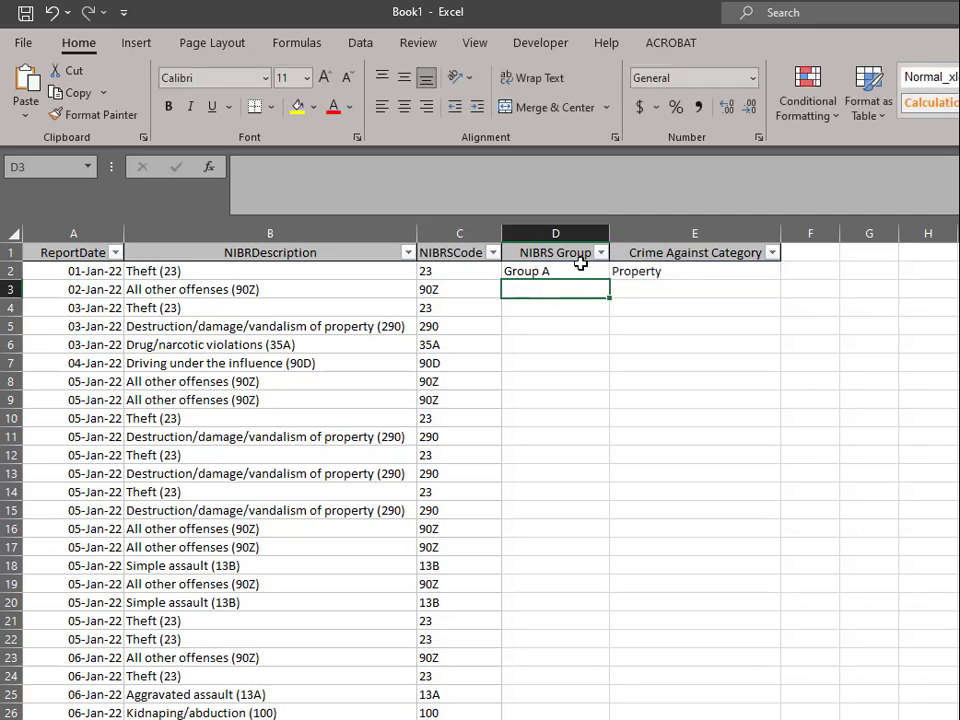
click(602, 272)
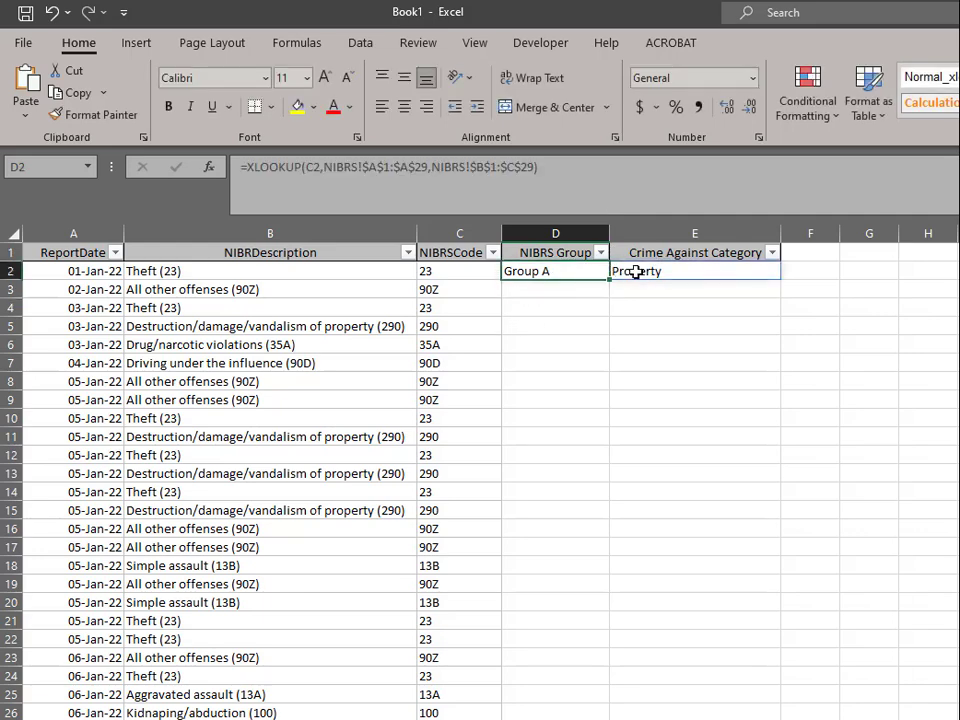
double_click(611, 280)
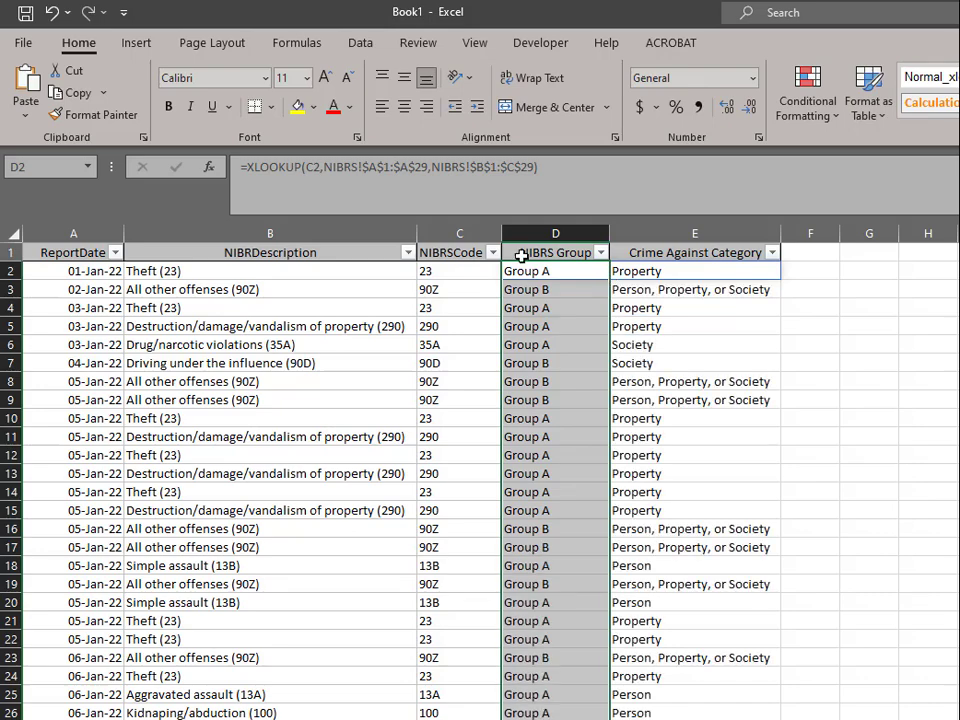